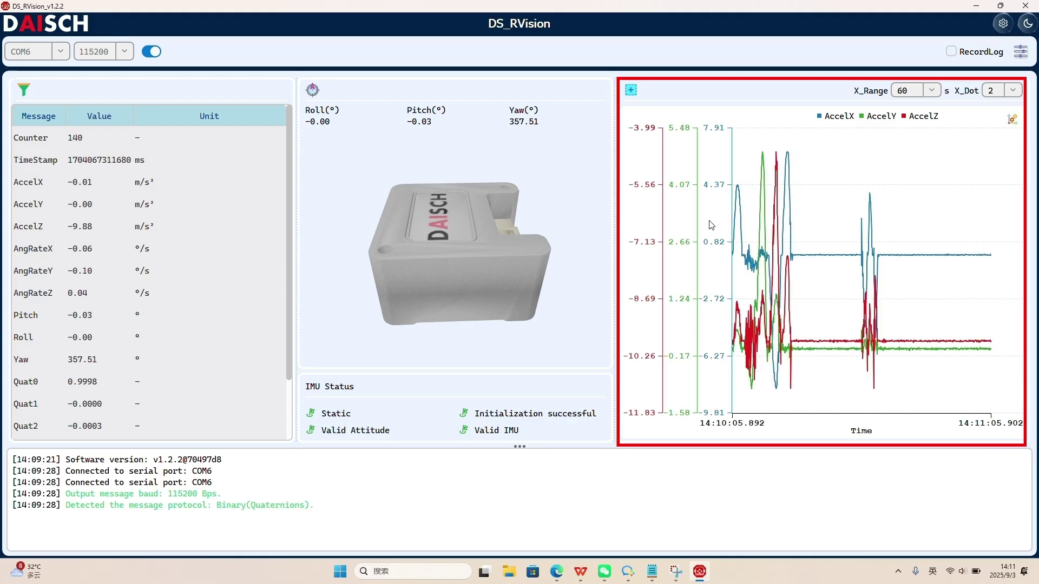
Clear all signals from the chart and add AccelX, AccelY, AccelZ, Pitch and Roll to it.
right_click(819, 184)
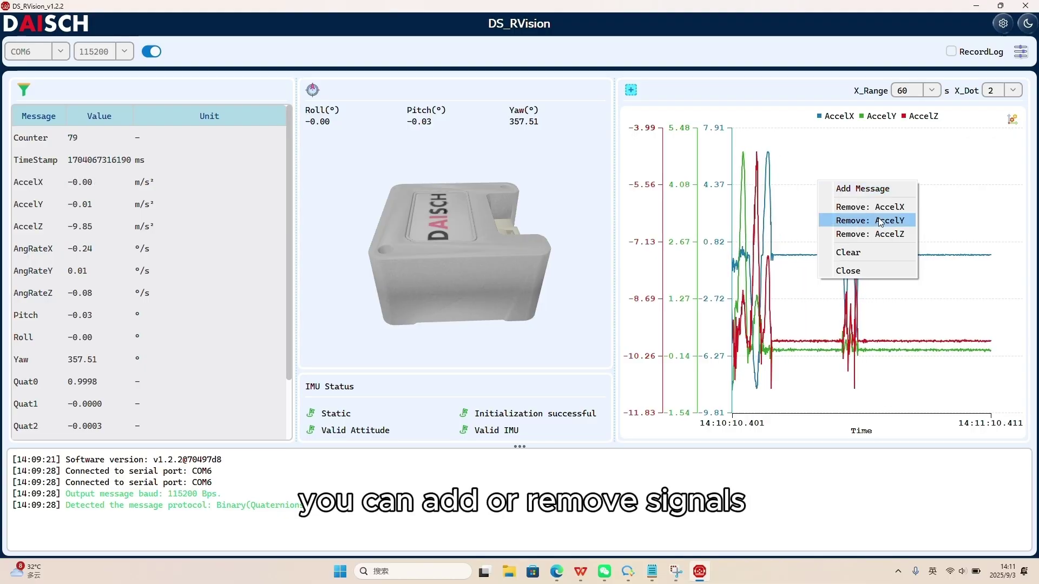
click(849, 253)
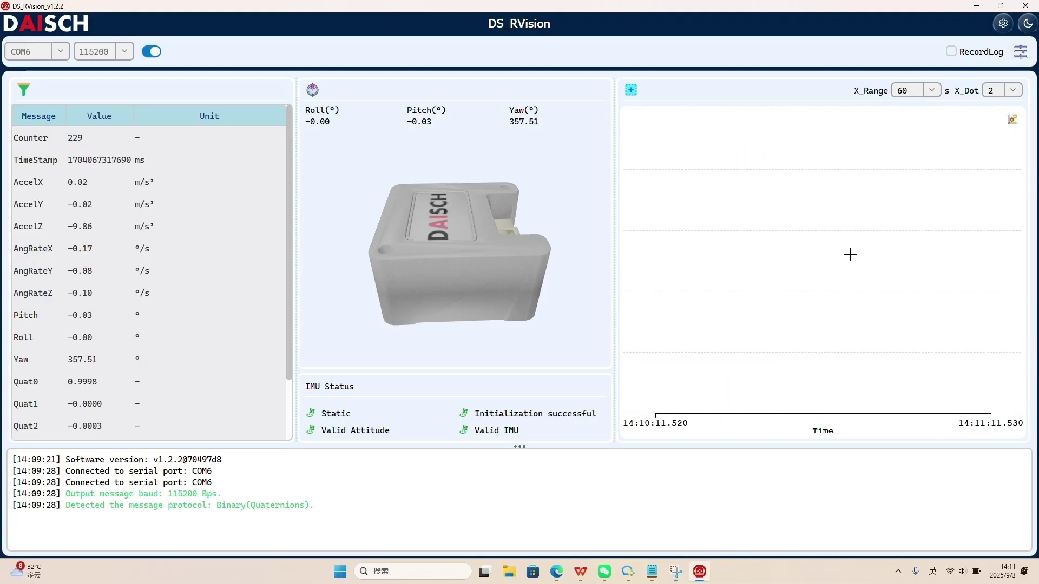
right_click(787, 188)
click(811, 197)
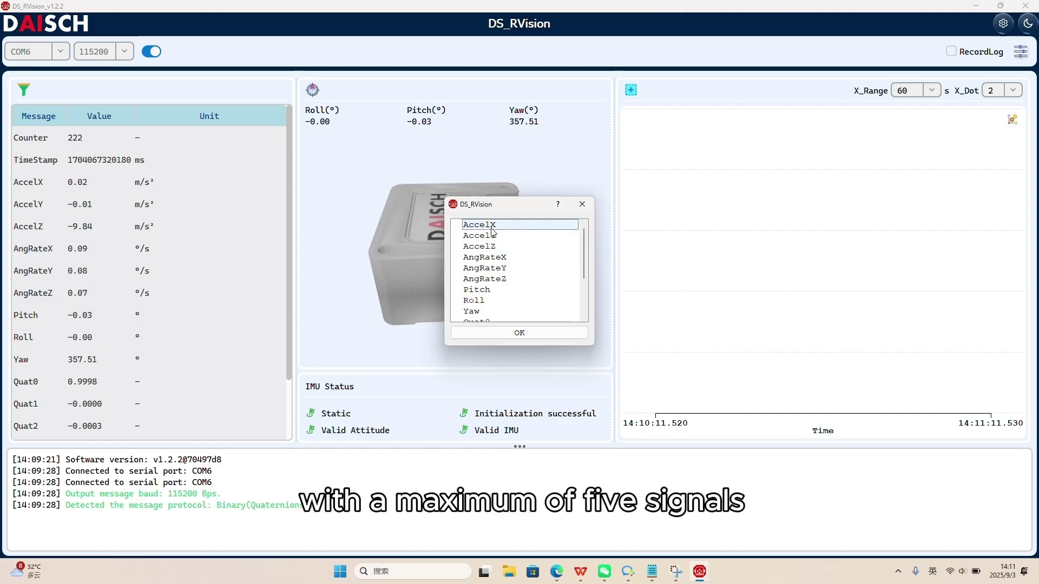
click(487, 225)
click(490, 235)
click(492, 246)
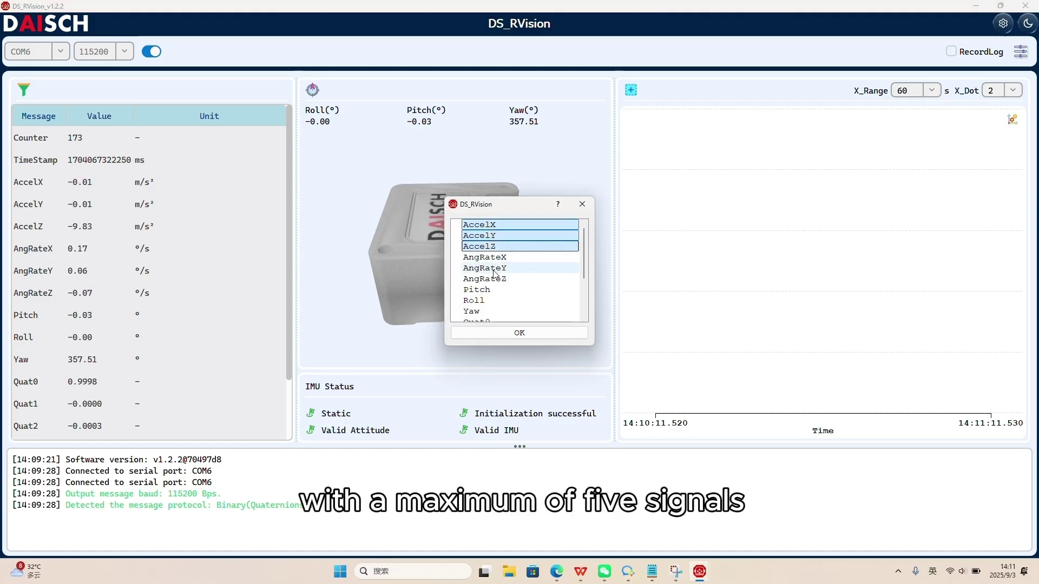
click(488, 289)
click(485, 300)
click(517, 333)
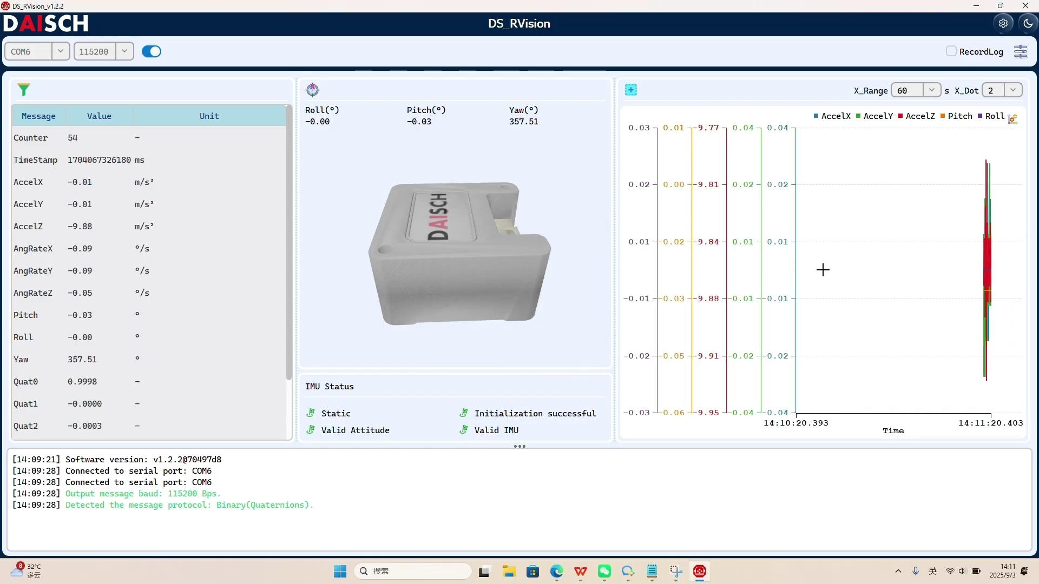
Try a chart X_Range of 300 s, then set the range to 30 s.
click(932, 90)
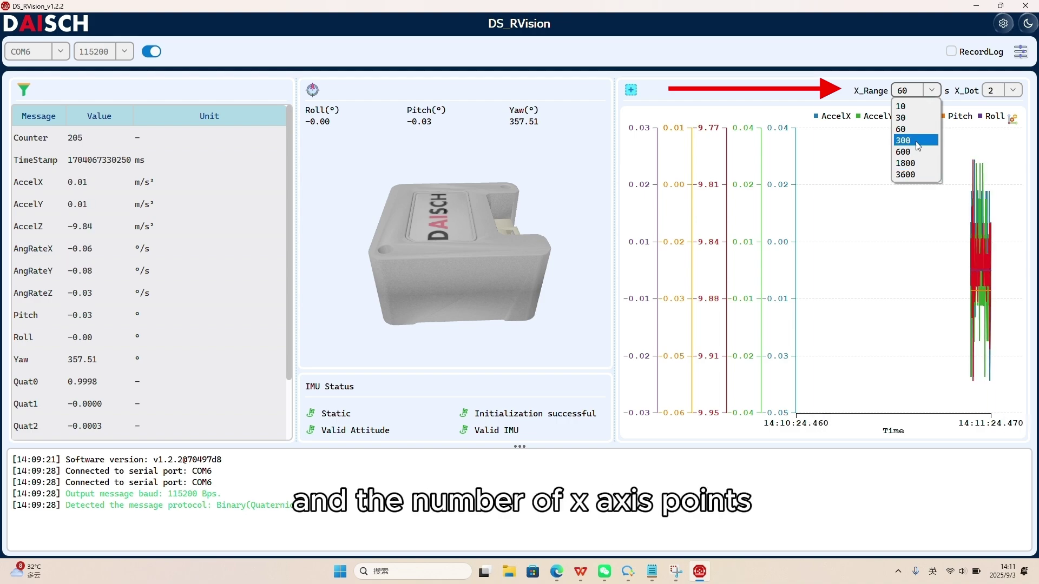
click(902, 129)
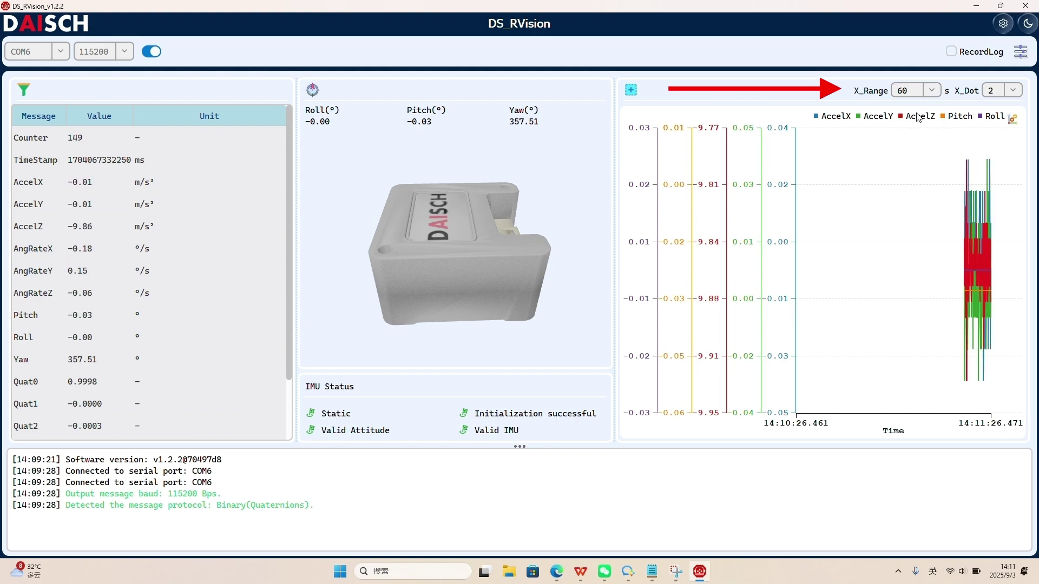
click(914, 91)
click(909, 141)
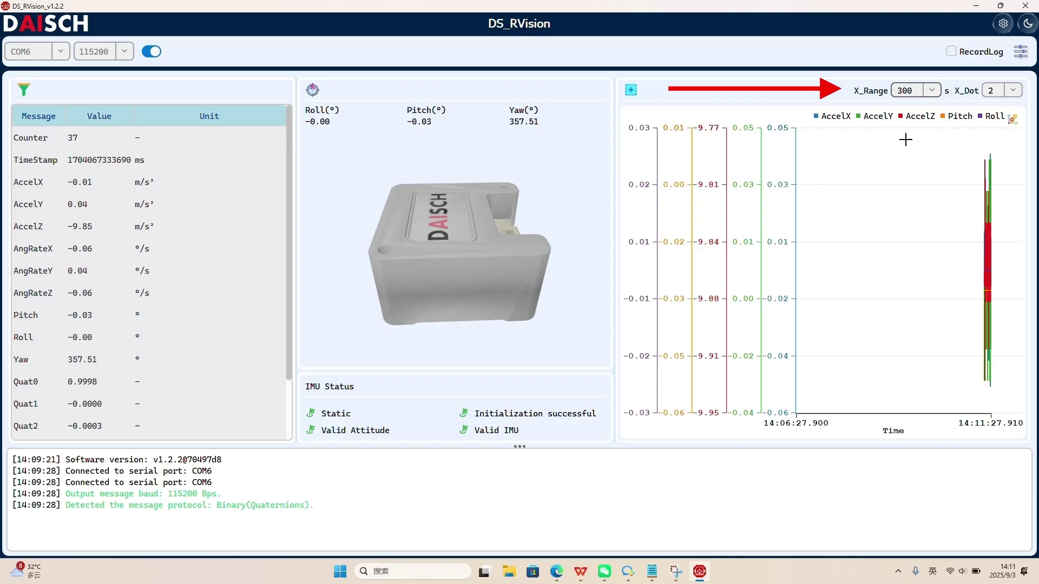
click(922, 91)
click(914, 119)
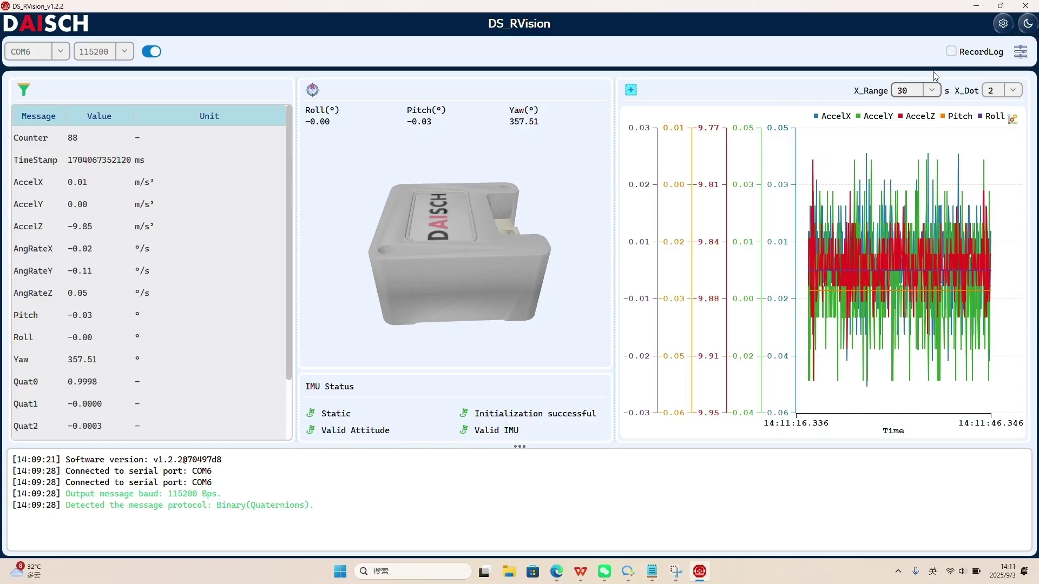
Set the IMU output baud rate to 230400 Bps and frequency to 250 Hz, write them to the device and close the configuration.
click(1021, 57)
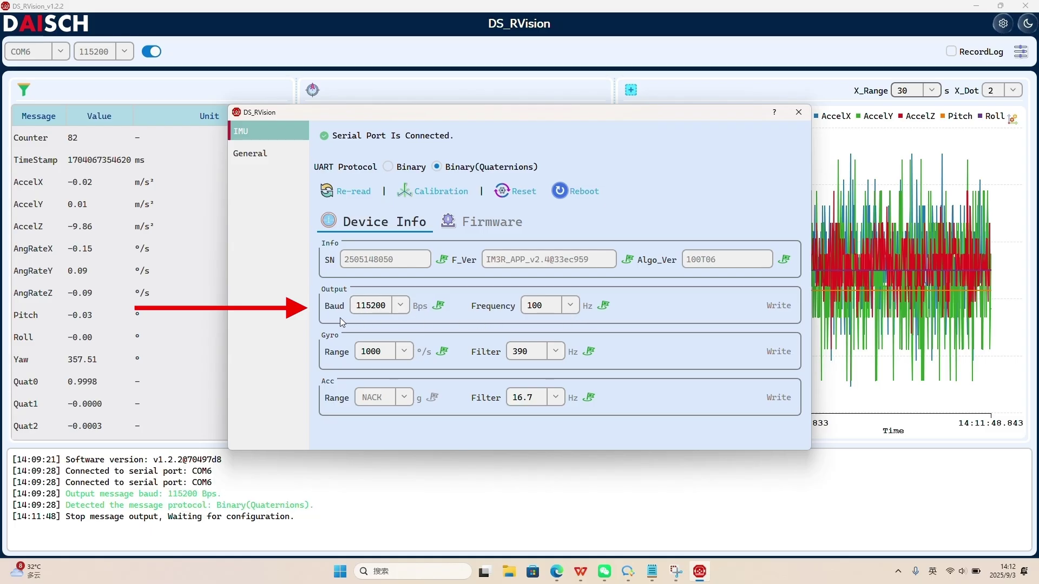
click(399, 306)
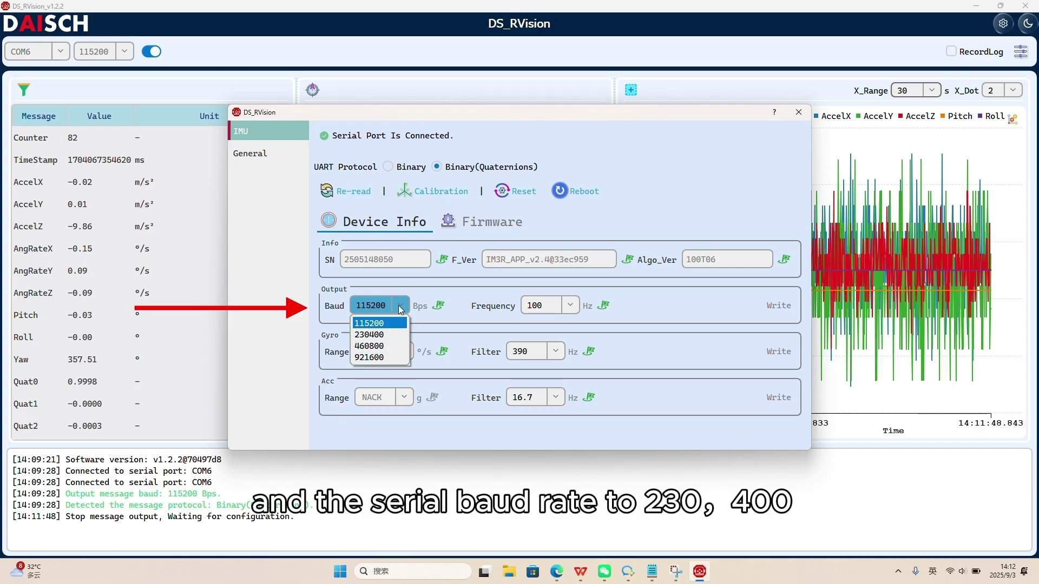
click(398, 305)
click(399, 305)
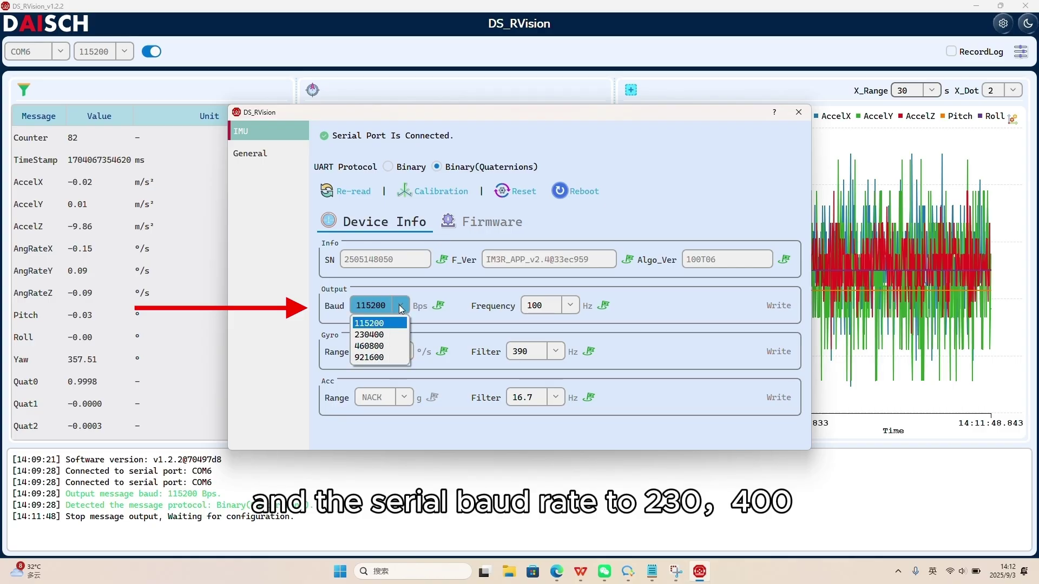
click(381, 334)
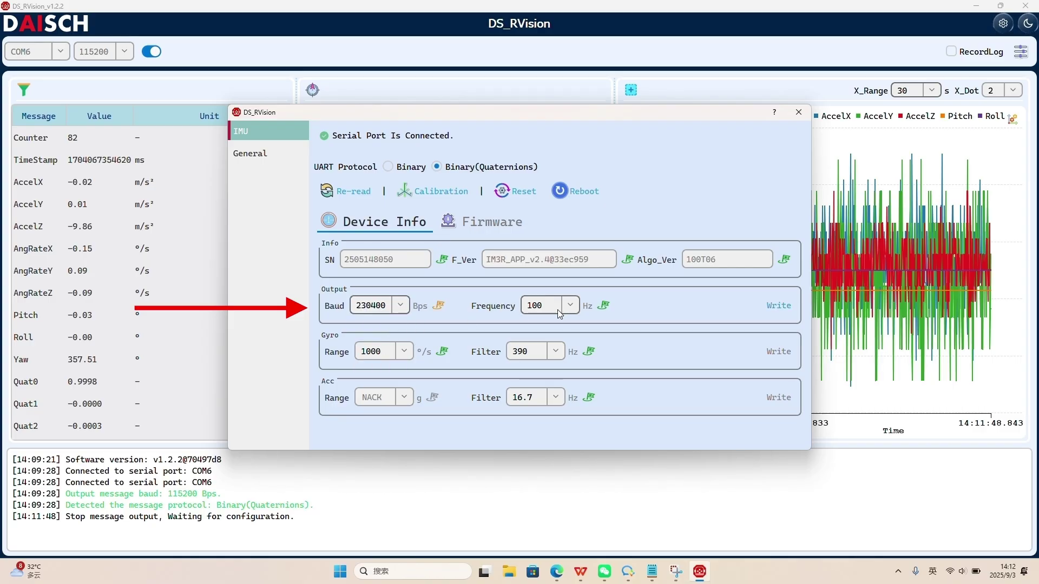
click(570, 305)
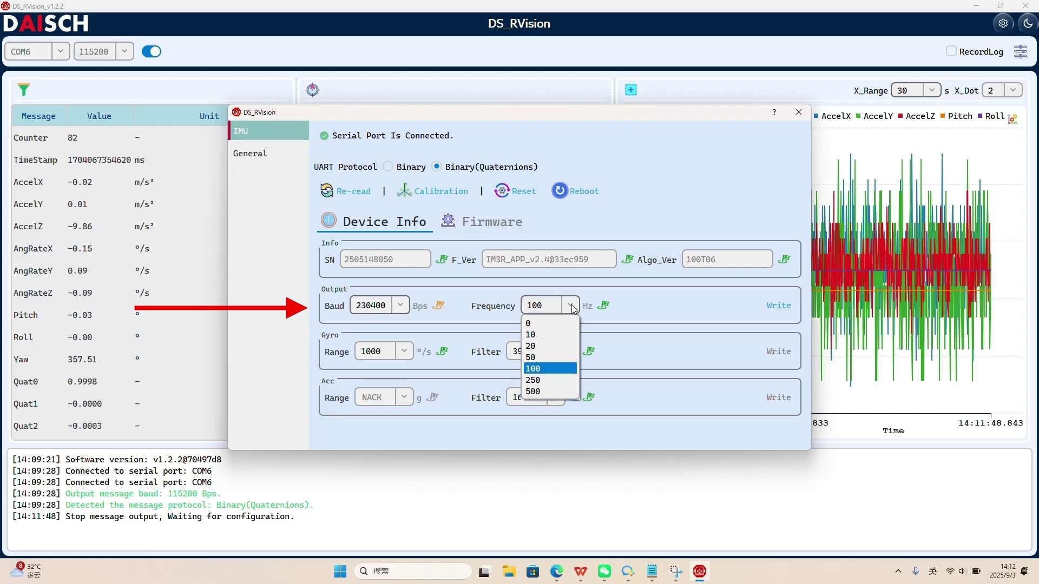
click(535, 380)
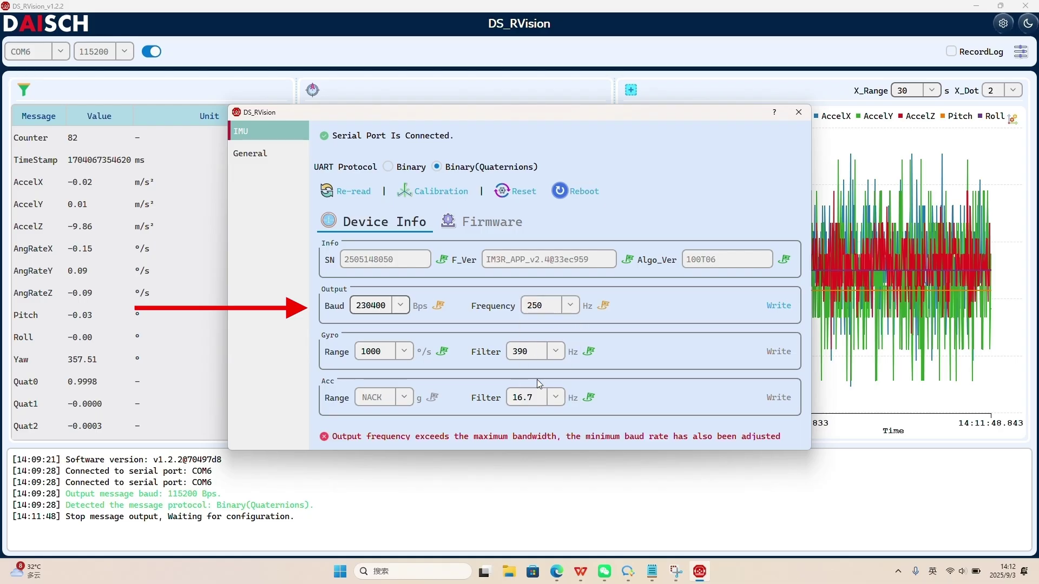
click(778, 305)
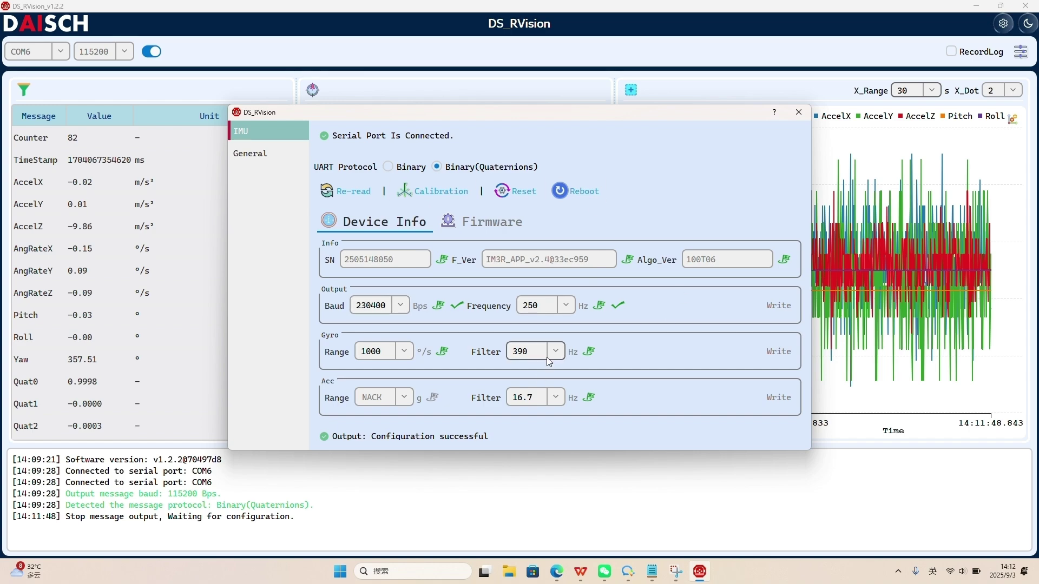
click(799, 113)
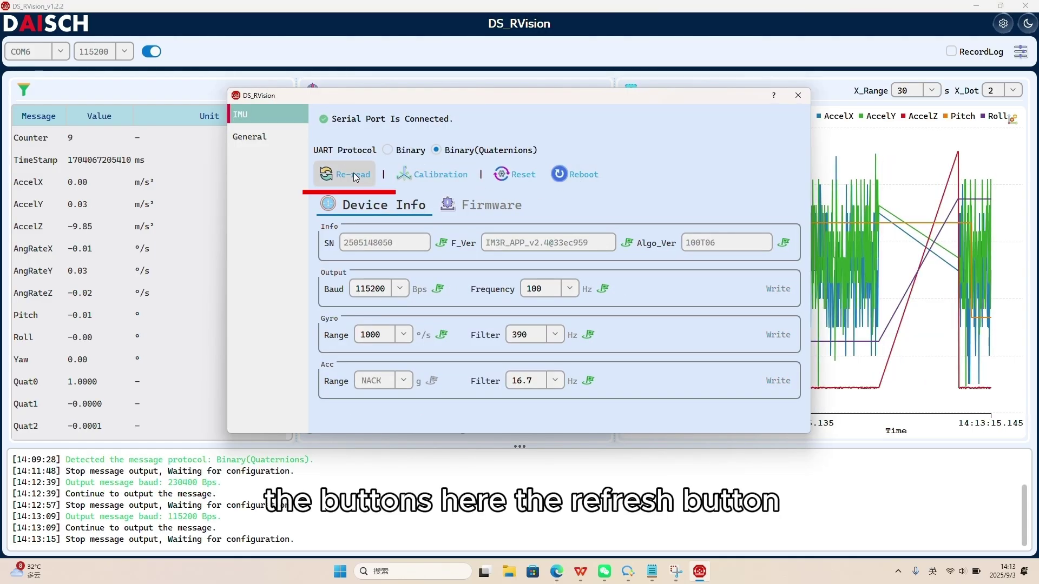
Re-read the IMU configuration and run the level calibration.
click(352, 173)
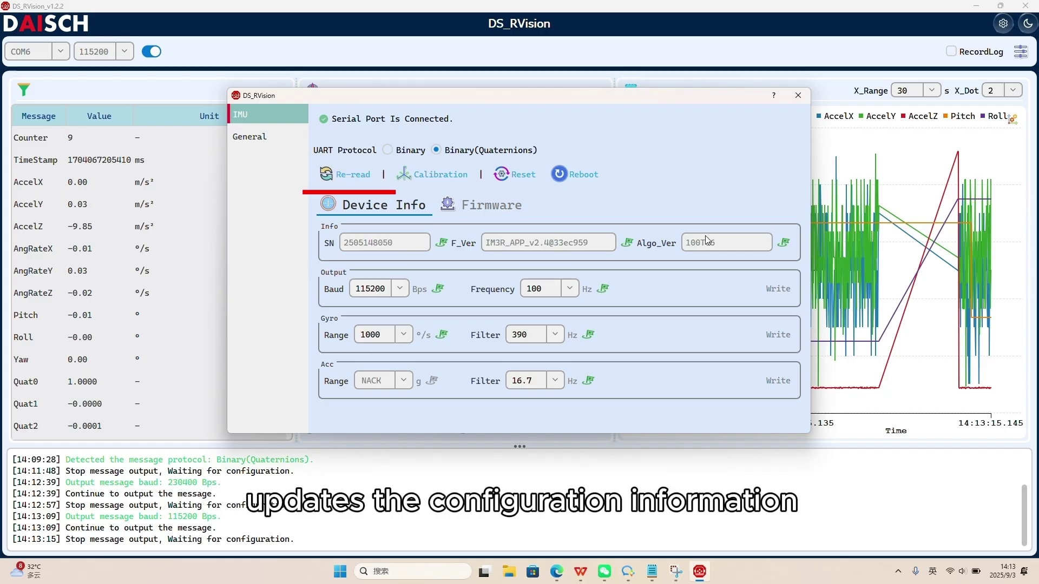
click(434, 176)
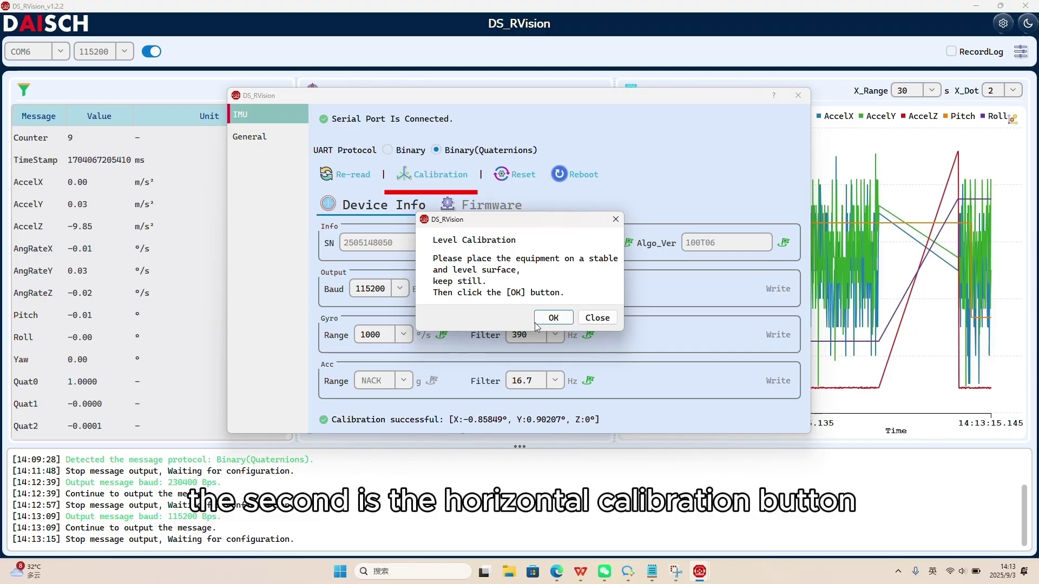
click(552, 318)
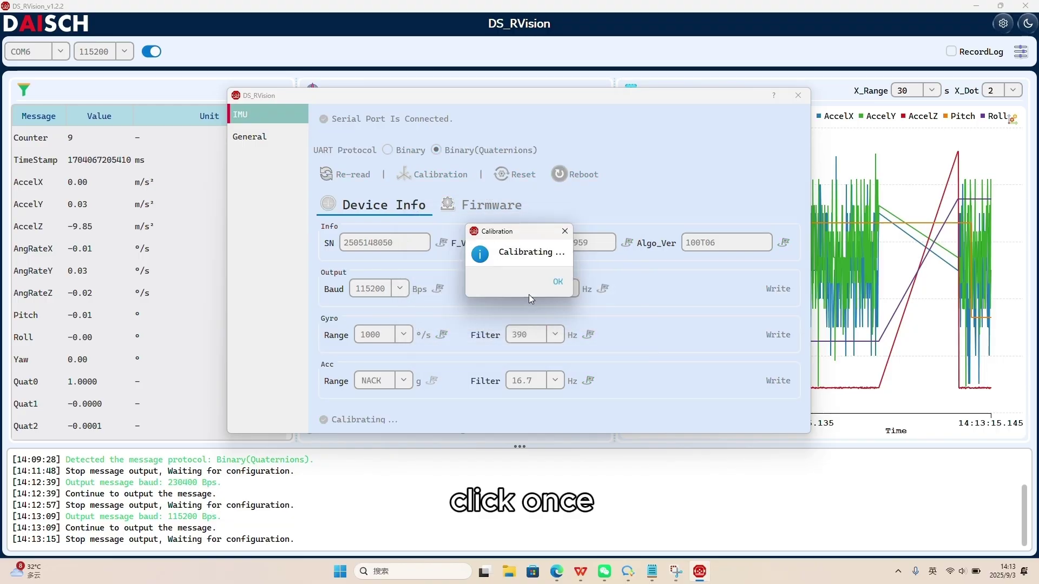
click(556, 287)
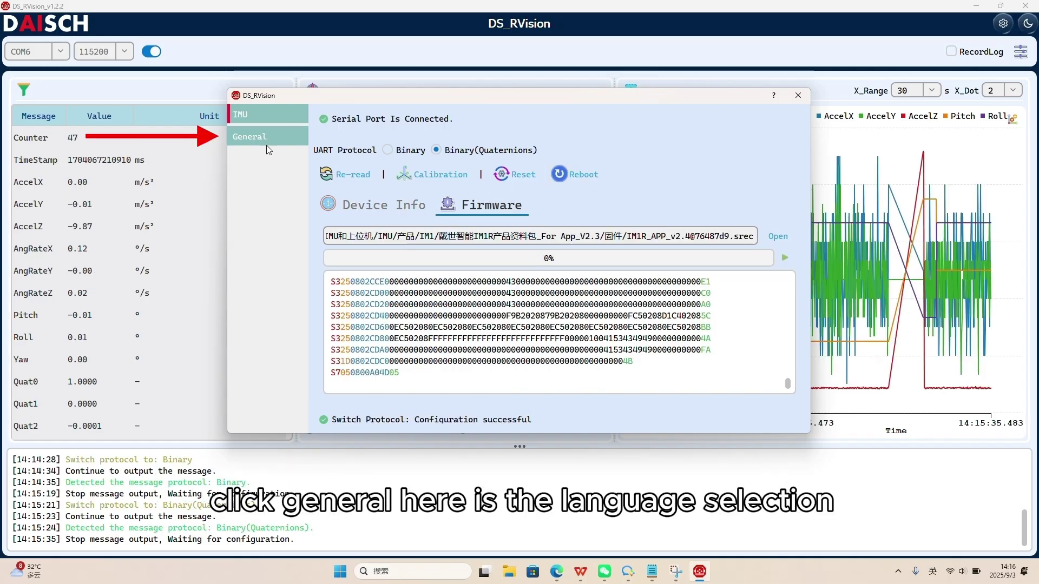
Open the general settings and check the available interface languages, keeping English.
click(272, 136)
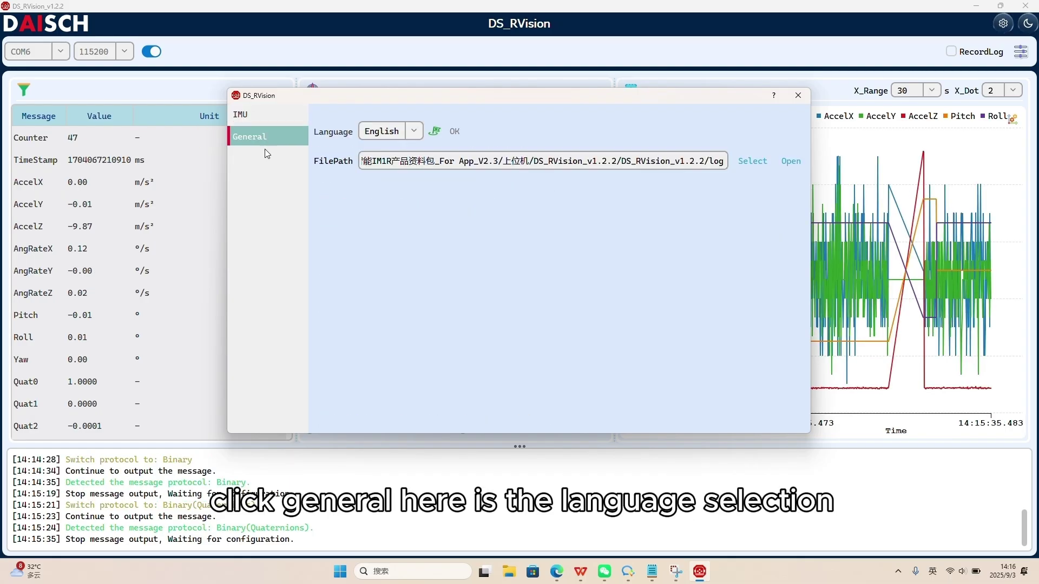
click(414, 131)
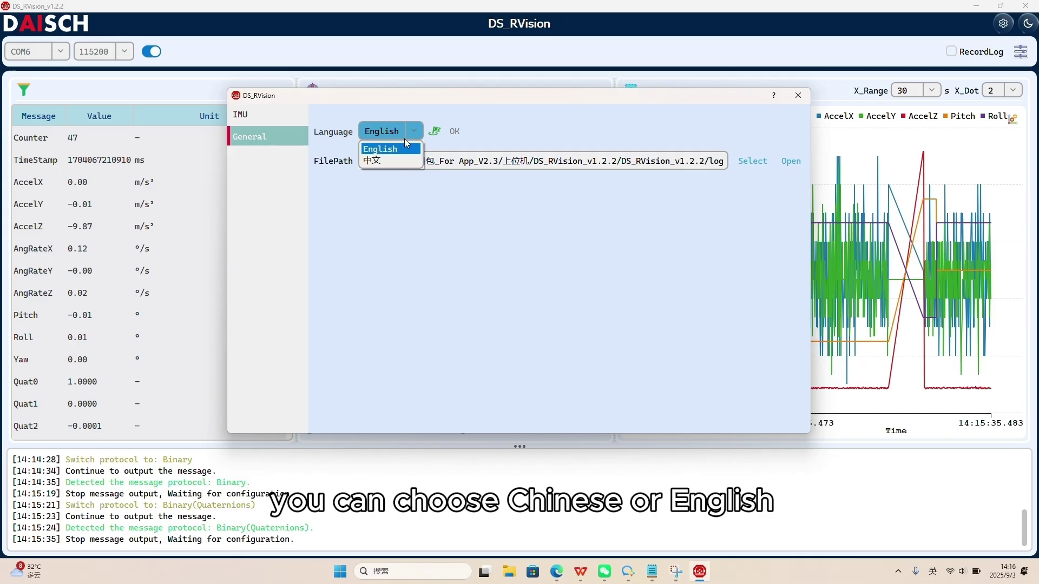
click(417, 131)
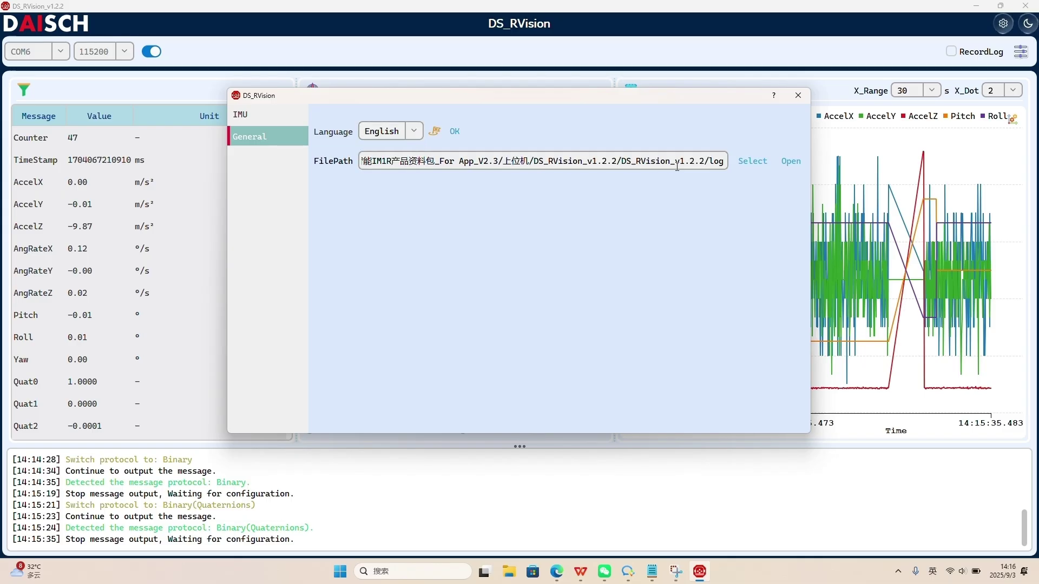
Examine the folder chooser for the log recording path and leave it without choosing a folder.
click(751, 161)
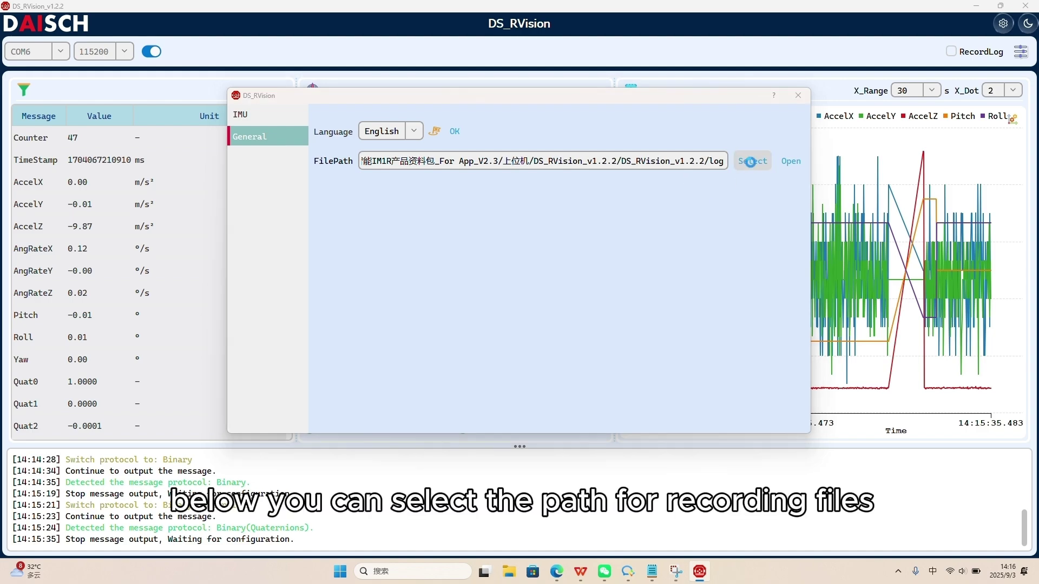
click(557, 139)
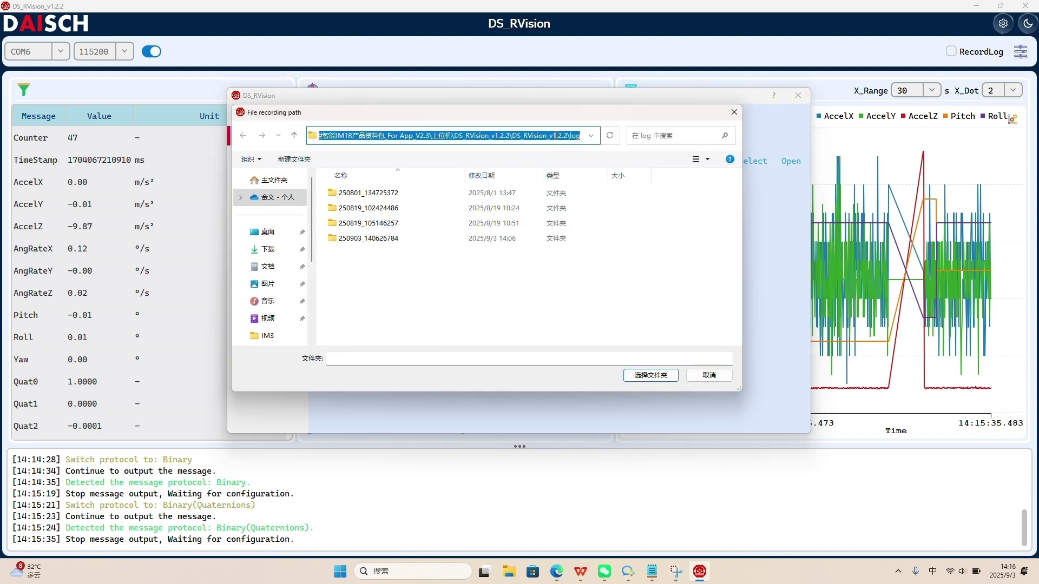
click(506, 294)
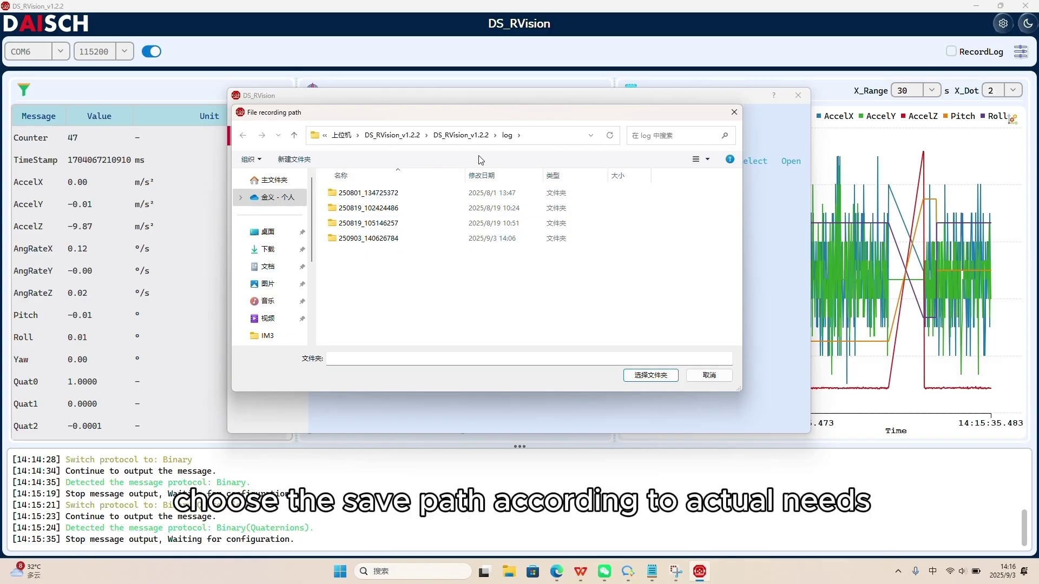
click(734, 113)
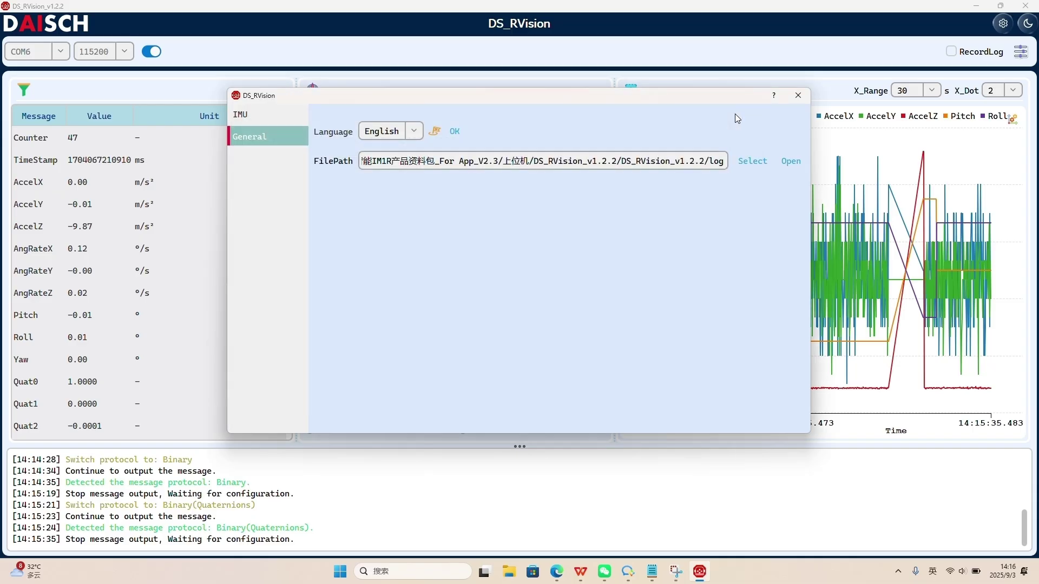
Close the settings and start recording the IMU data to a log.
click(797, 95)
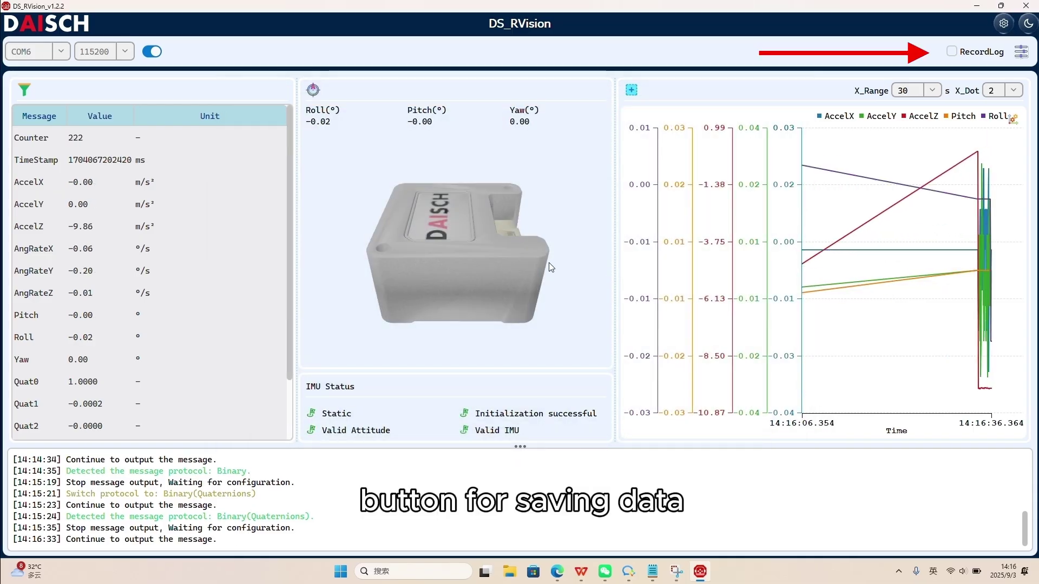
click(952, 53)
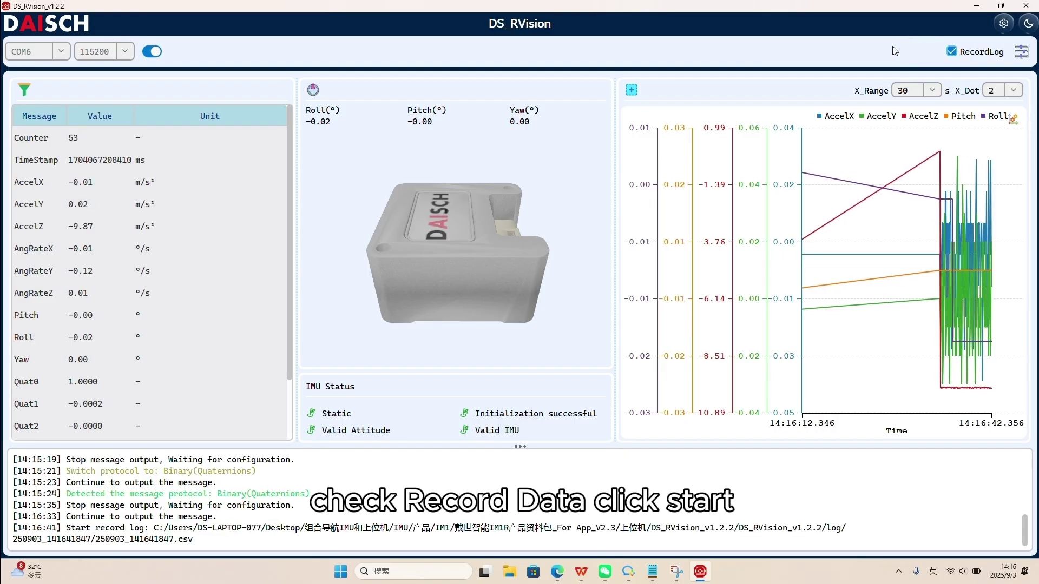